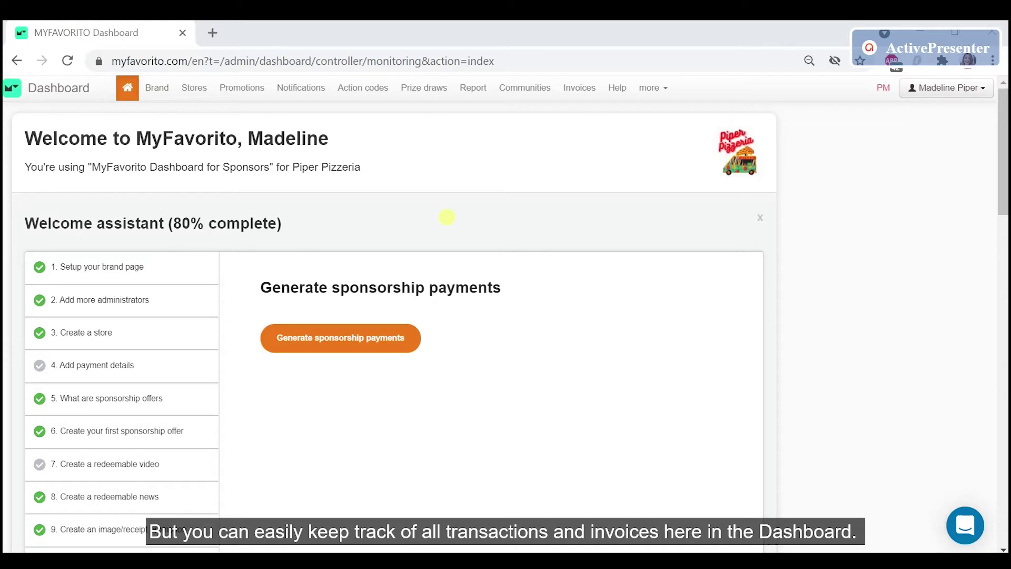
Open Communities and show the eight May 2021 pay-per-engagement transactions totalling €7.50
left_click(532, 92)
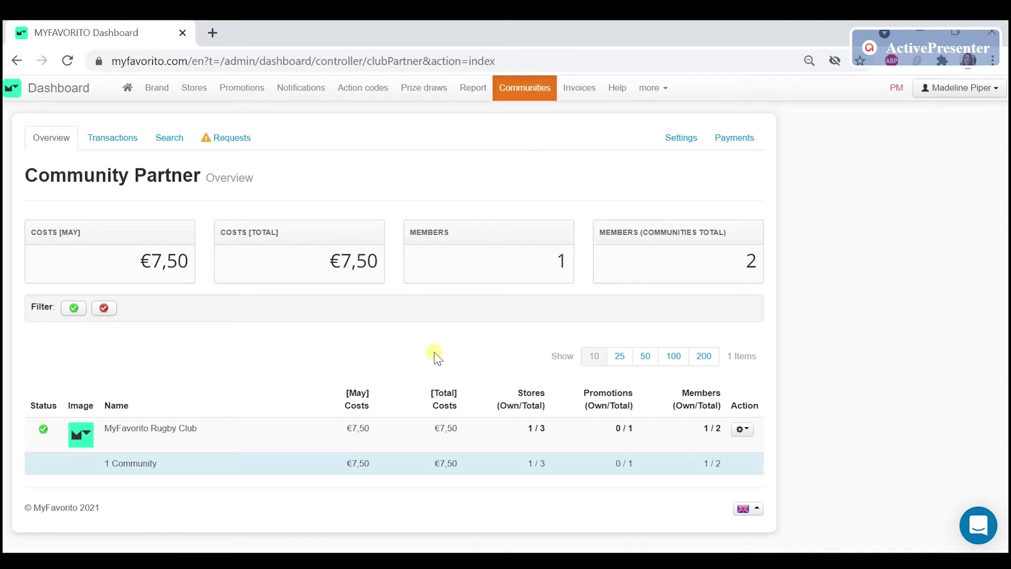
left_click(105, 139)
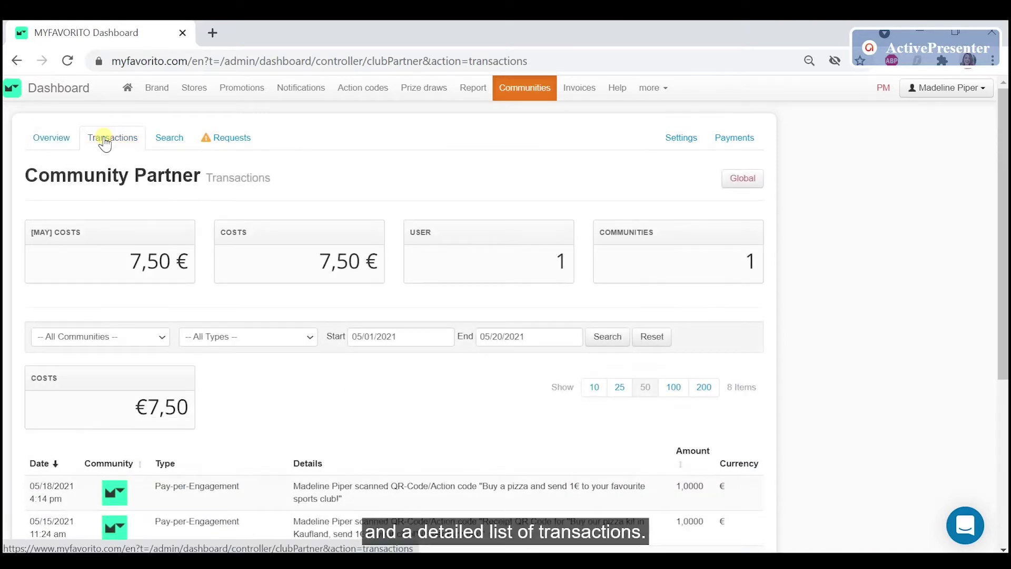
scroll(113, 386, "down", 5)
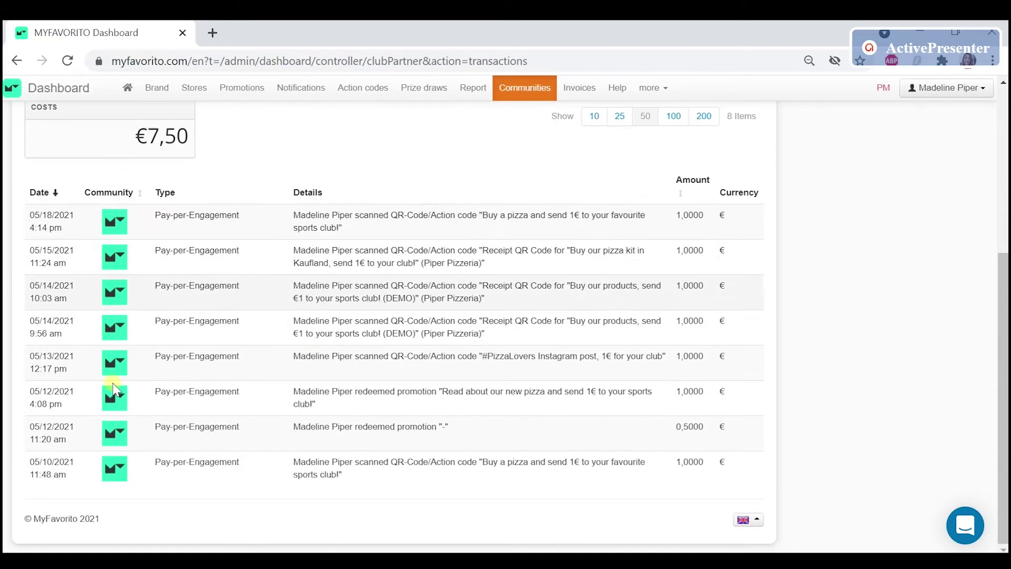
scroll(113, 385, "up", 5)
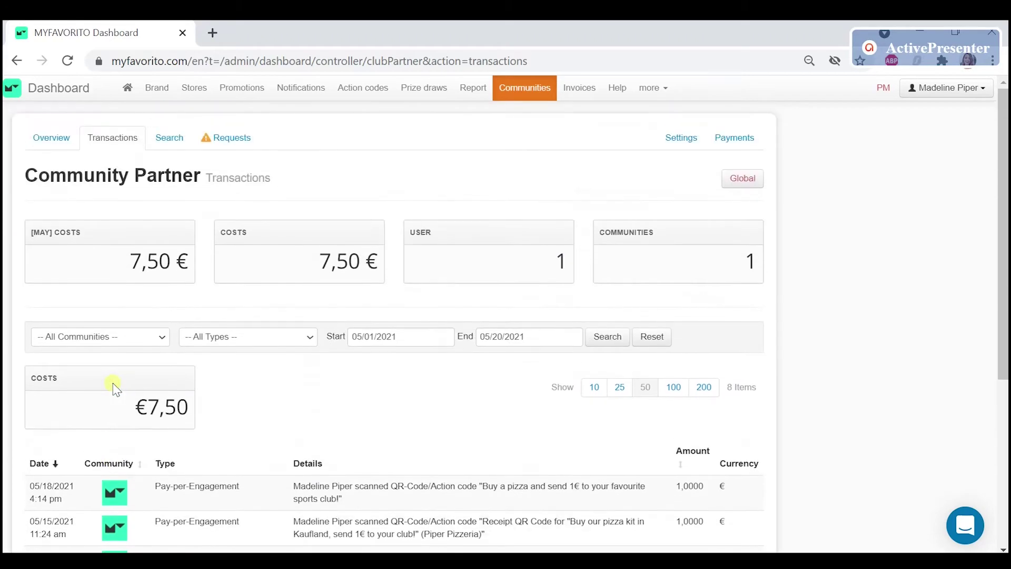
Open Invoices and check the status filter options, leaving it on All Status
left_click(582, 91)
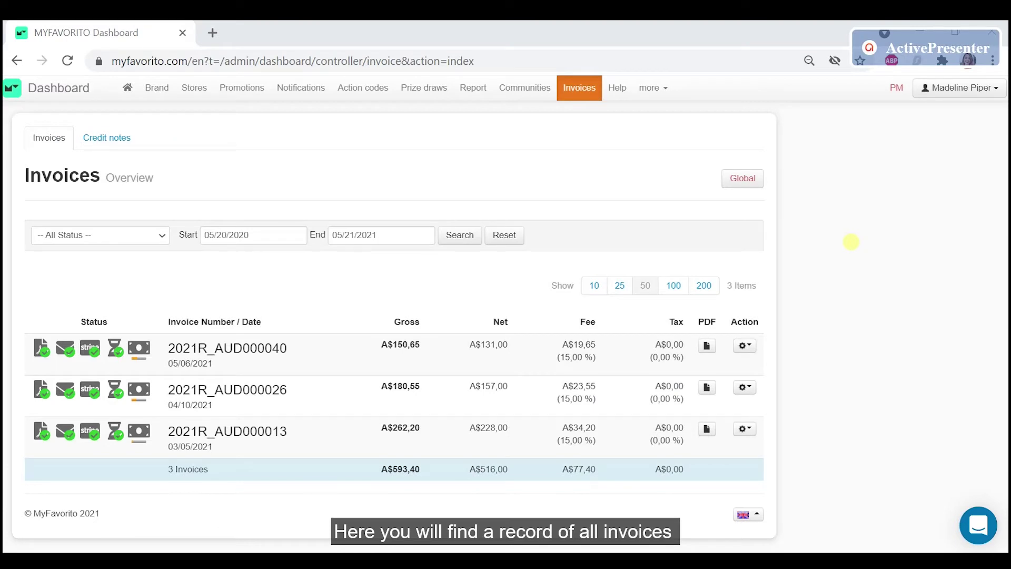
left_click(144, 242)
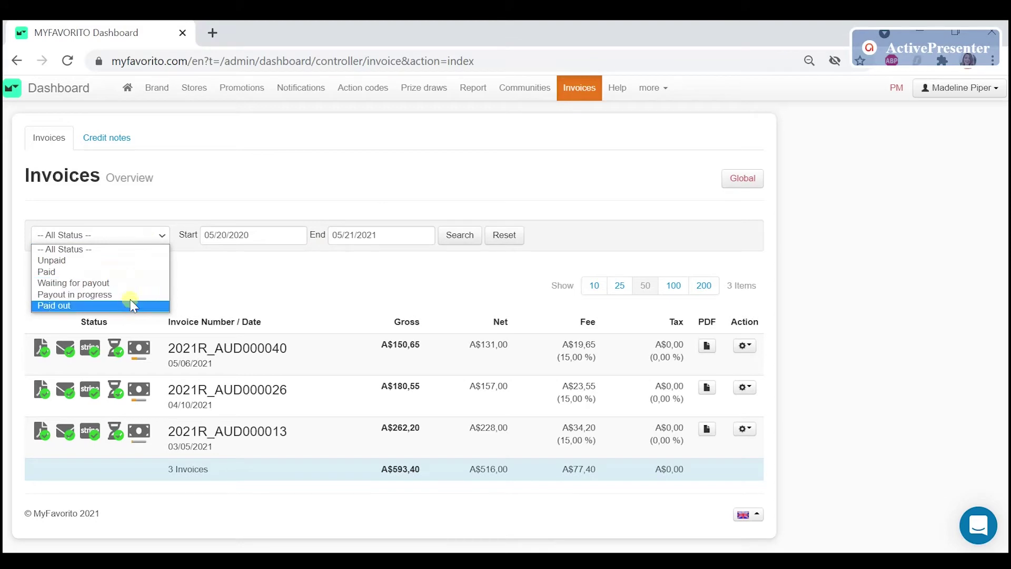
left_click(143, 235)
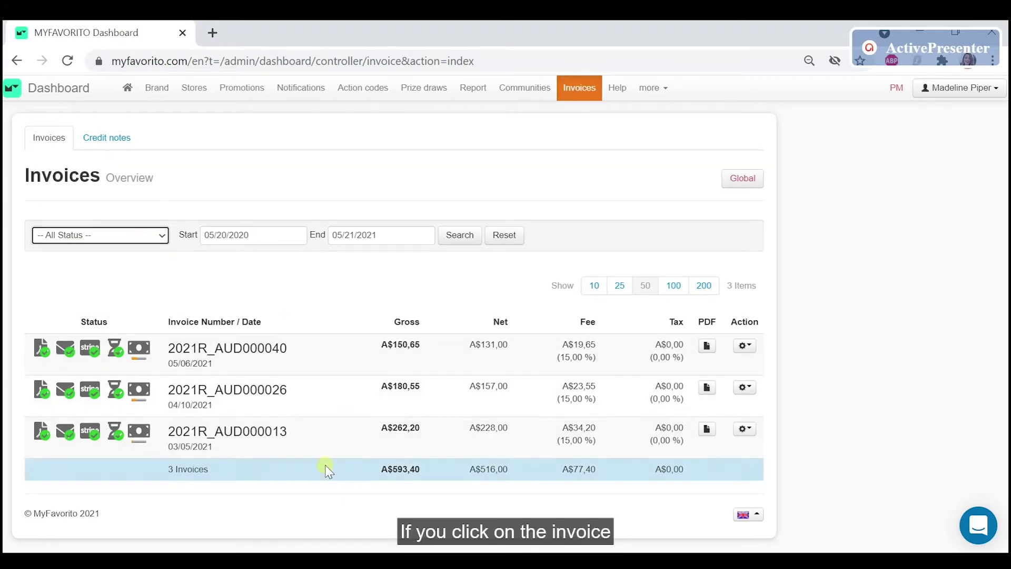
Open invoice 2021R_AUD000013 to see its A$262.20 gross and A$228.00 net amounts
left_click(267, 440)
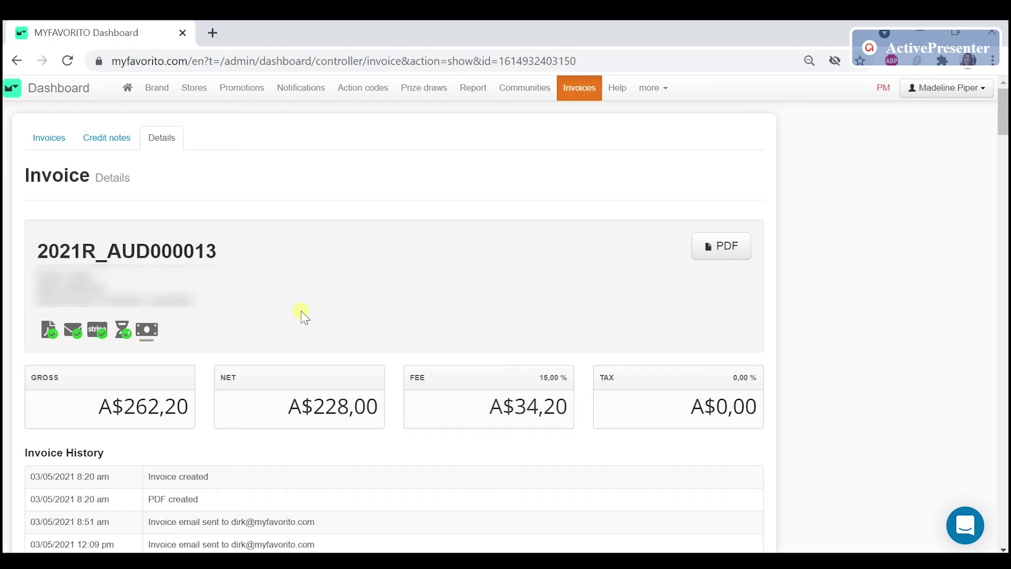
scroll(301, 315, "down", 3)
scroll(300, 314, "down", 1)
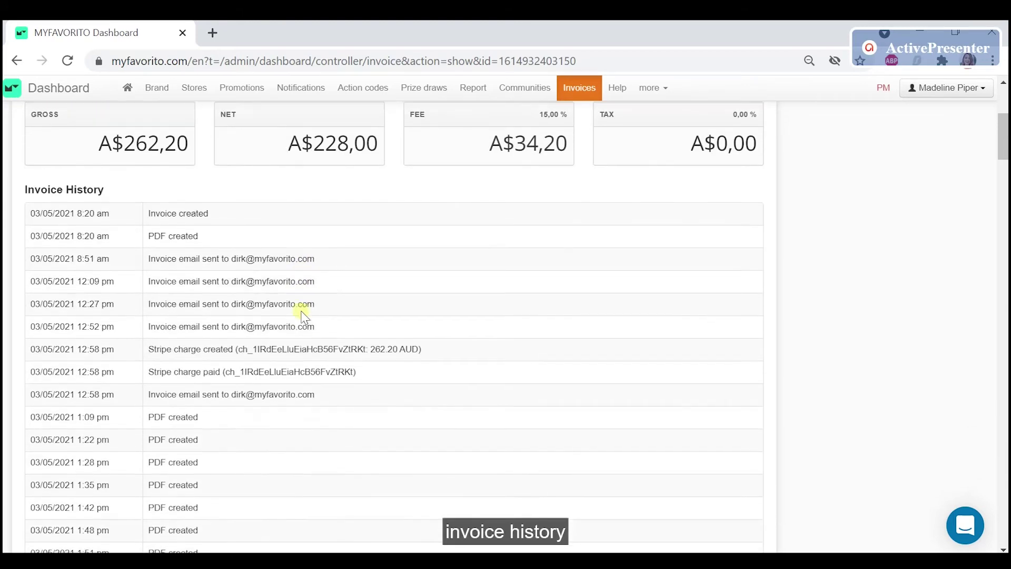
scroll(301, 314, "down", 1)
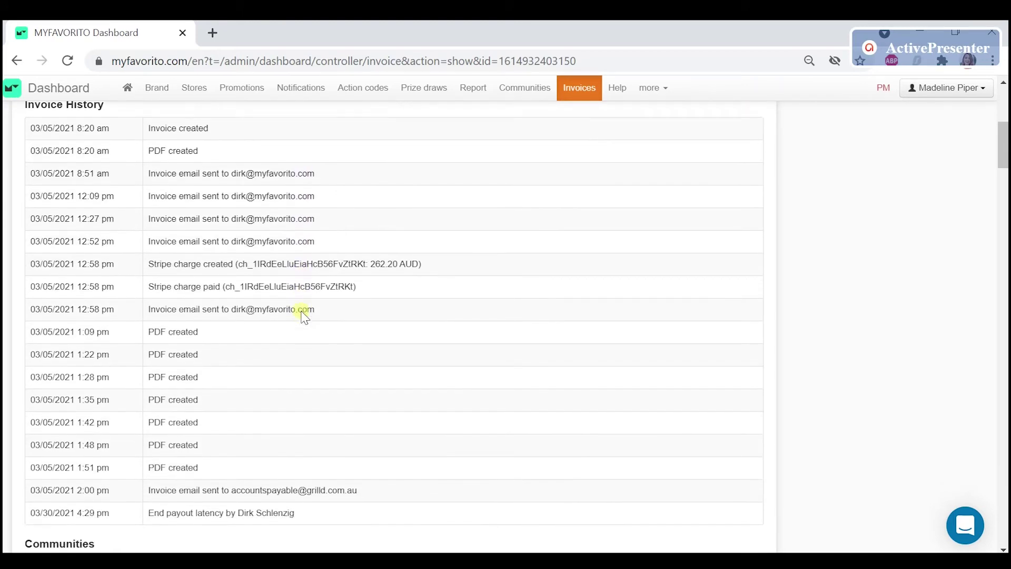
scroll(301, 314, "down", 1)
scroll(301, 314, "down", 2)
scroll(301, 314, "down", 1)
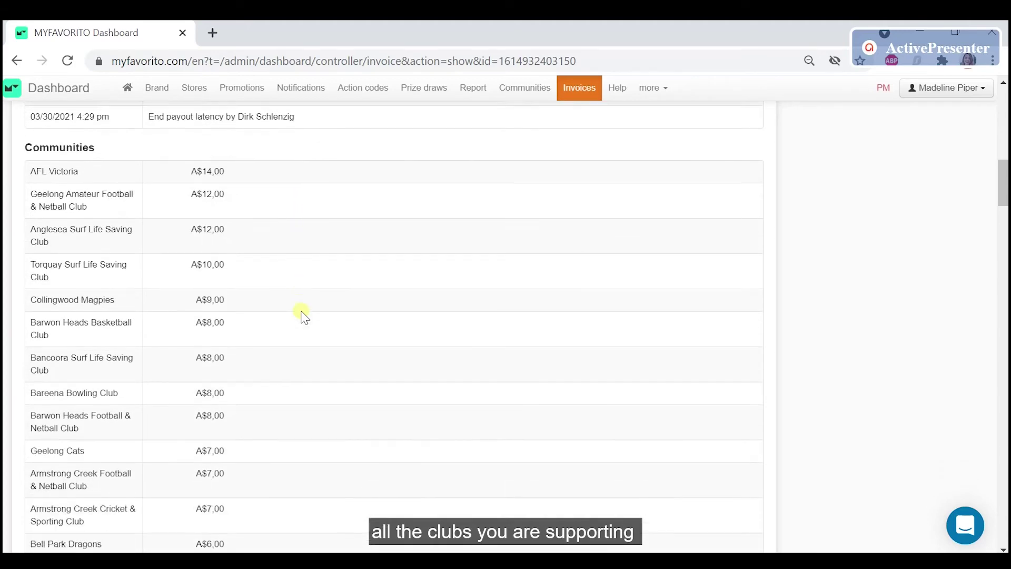
scroll(301, 315, "down", 1)
scroll(301, 314, "down", 1)
scroll(302, 314, "down", 2)
scroll(301, 315, "down", 3)
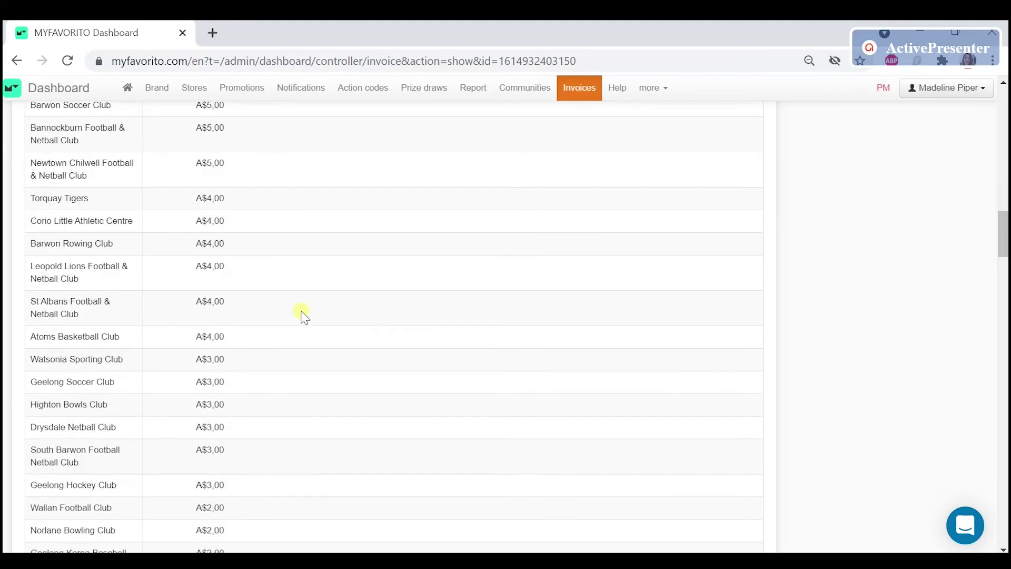
scroll(301, 315, "down", 3)
scroll(301, 315, "down", 3)
scroll(300, 315, "down", 3)
scroll(301, 314, "down", 3)
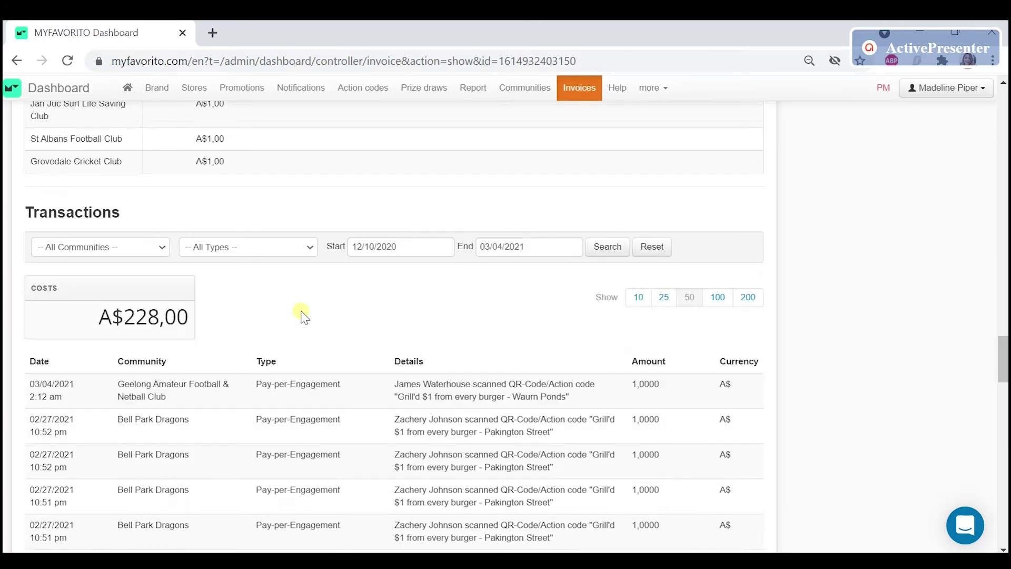
scroll(301, 314, "down", 2)
scroll(301, 314, "down", 1)
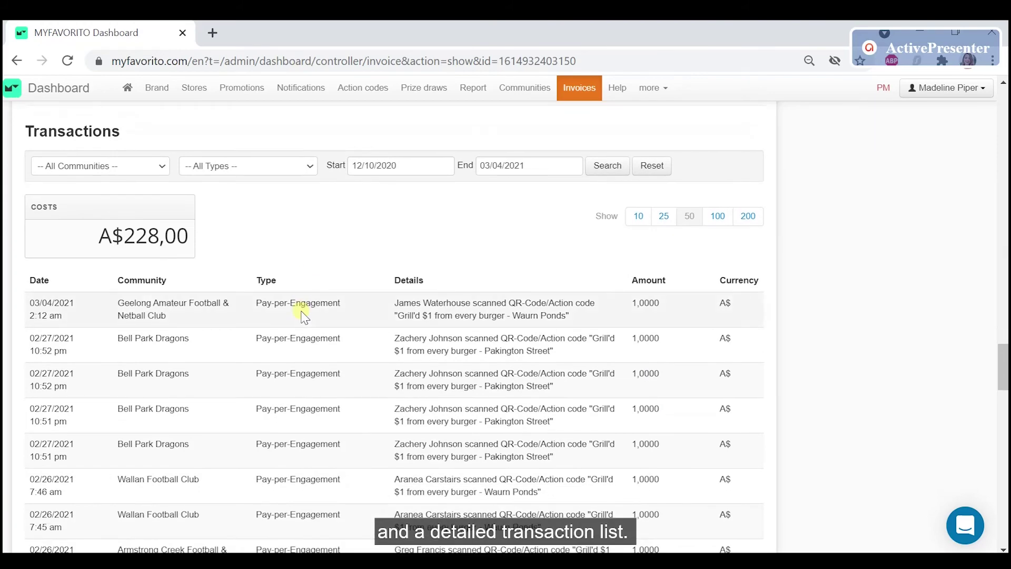
scroll(301, 315, "down", 1)
scroll(301, 315, "down", 2)
scroll(301, 314, "down", 2)
scroll(301, 314, "down", 1)
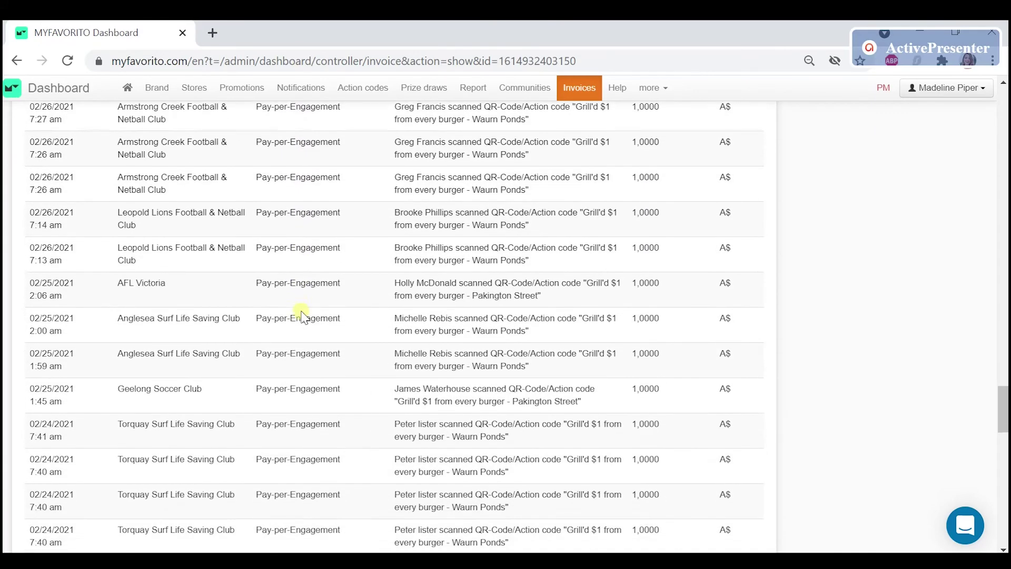
scroll(301, 314, "up", 10)
scroll(302, 315, "up", 5)
scroll(302, 314, "up", 5)
scroll(301, 315, "up", 5)
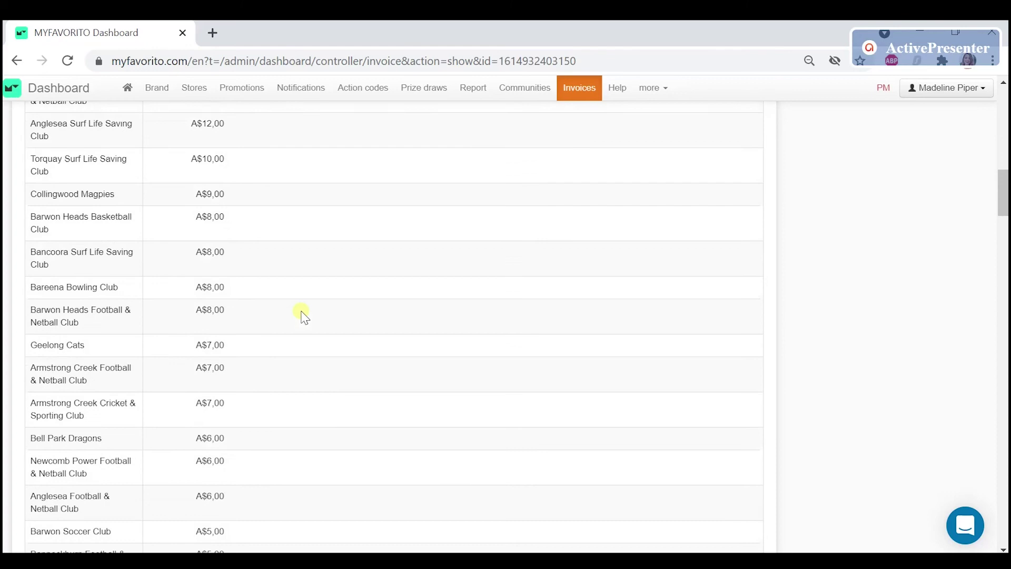
scroll(302, 315, "up", 5)
scroll(301, 315, "up", 5)
scroll(302, 315, "up", 1)
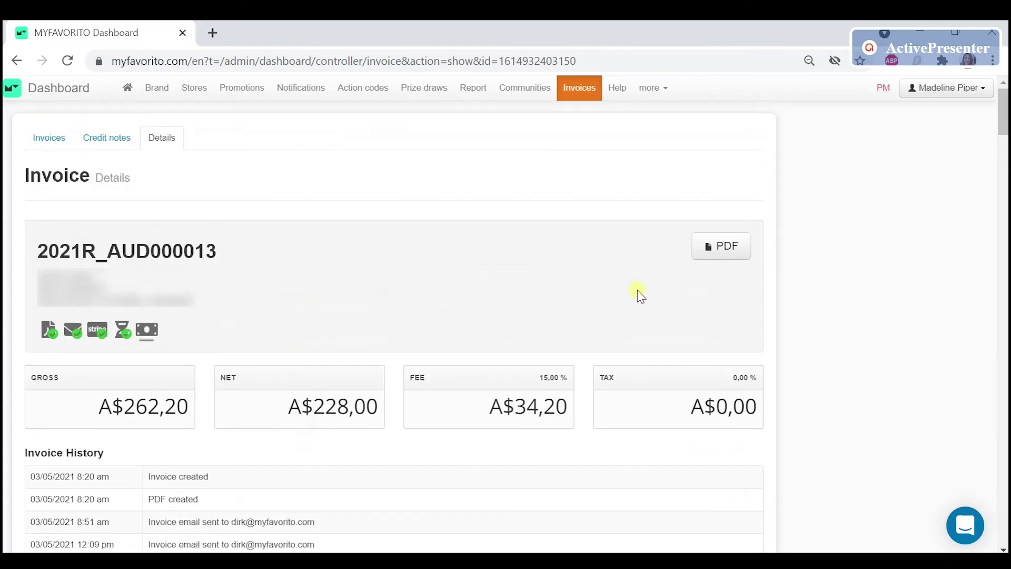